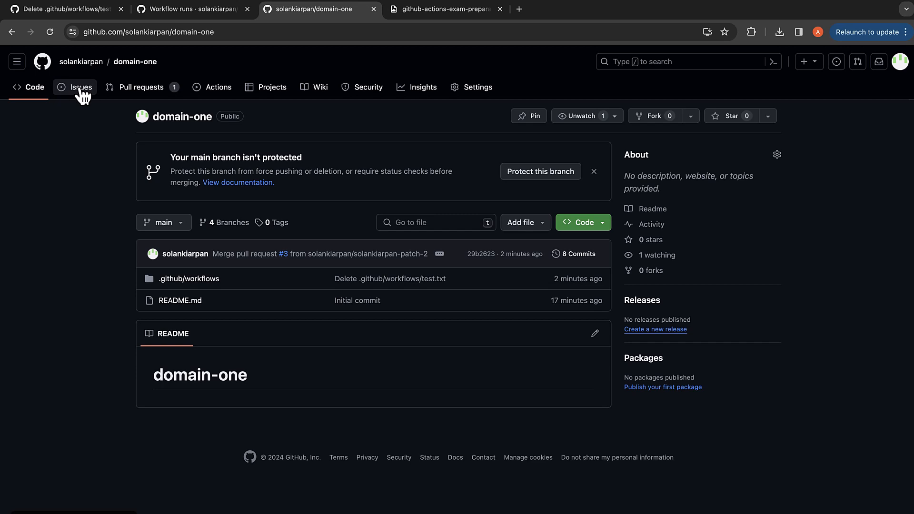
- Navigate from domain-one home into .github/workflows and open event.yaml
left_click(136, 62)
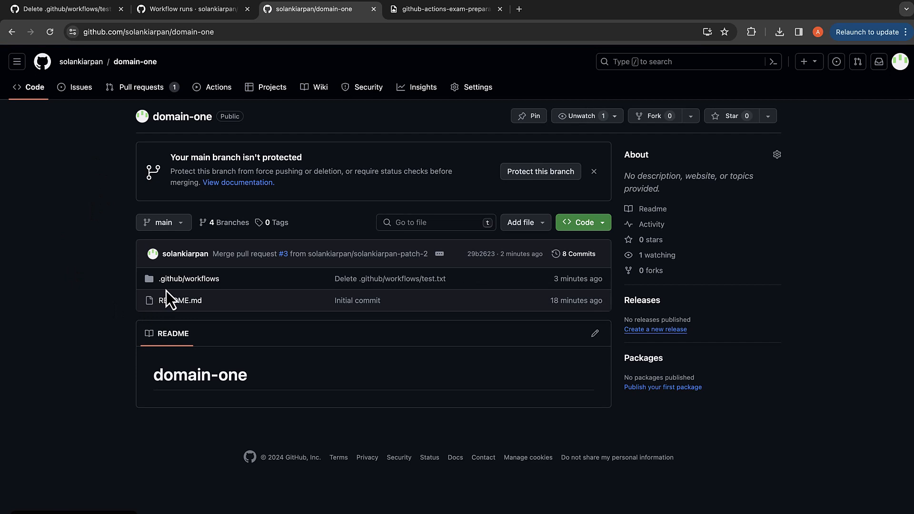
left_click(176, 280)
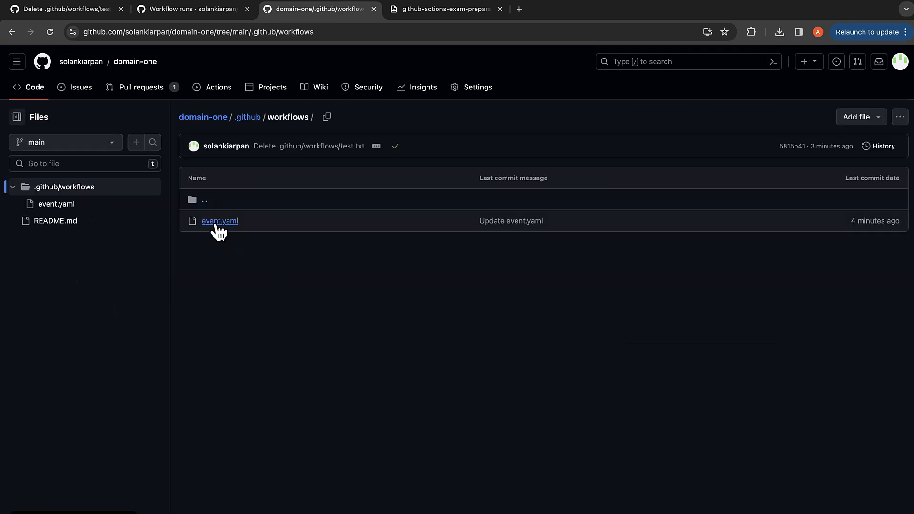
left_click(219, 222)
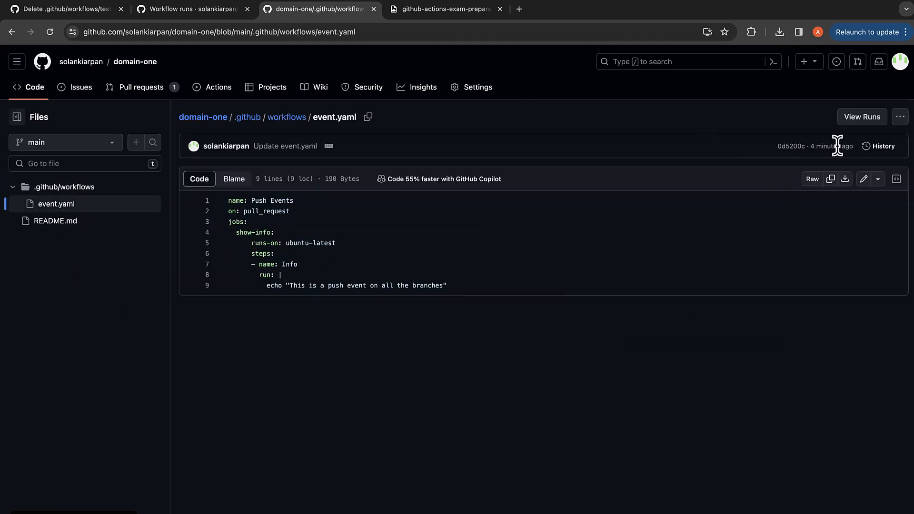
- Edit event.yaml to replace 'on: pull_request' with issues: types: - opened, then begin committing
left_click(865, 179)
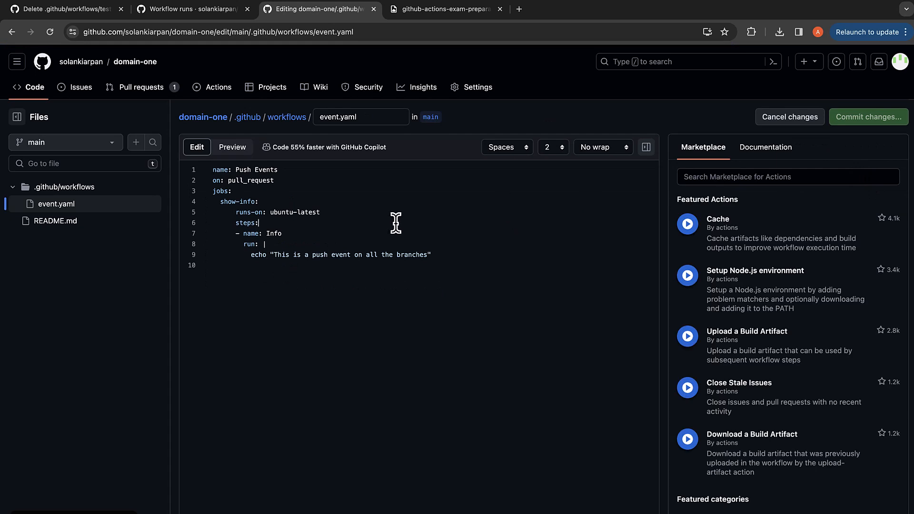
double_click(257, 180)
key("Return")
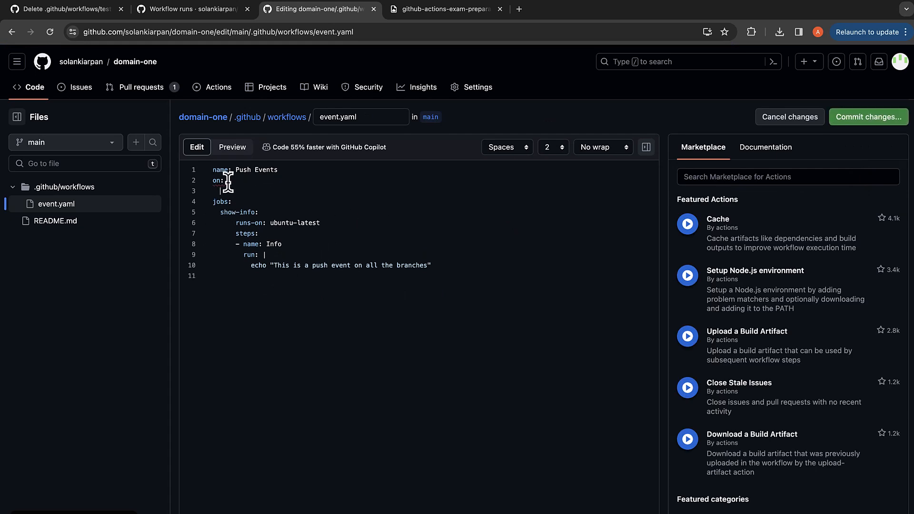
type("issues:")
key("Return")
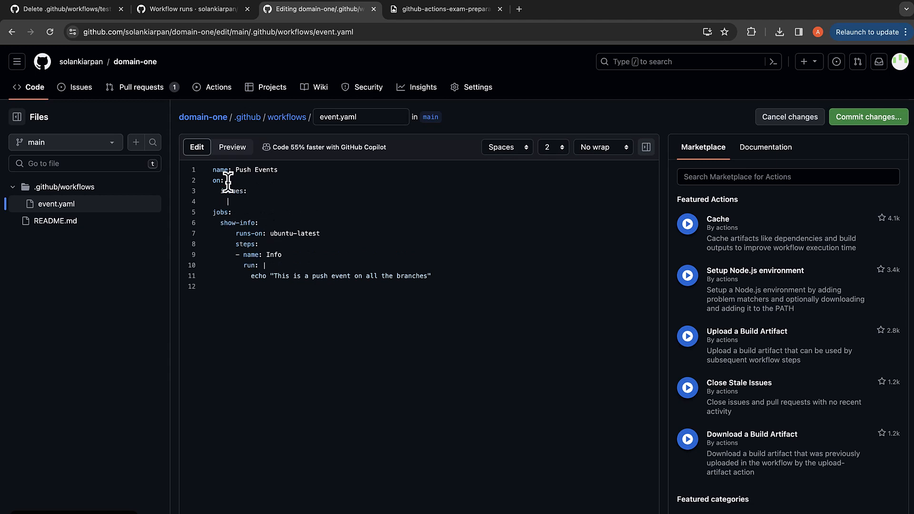
type("types:")
key("Return")
type("op")
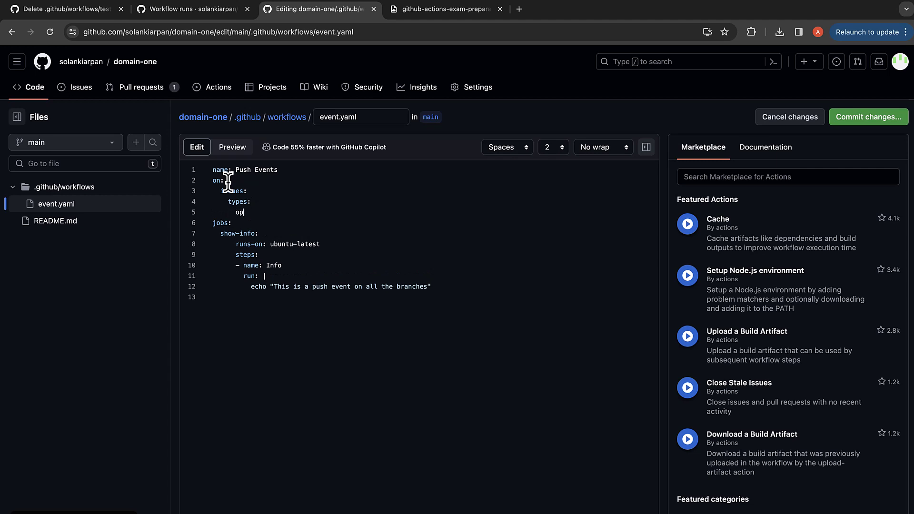
key("BackSpace")
type("ope")
type("ned")
left_click(865, 117)
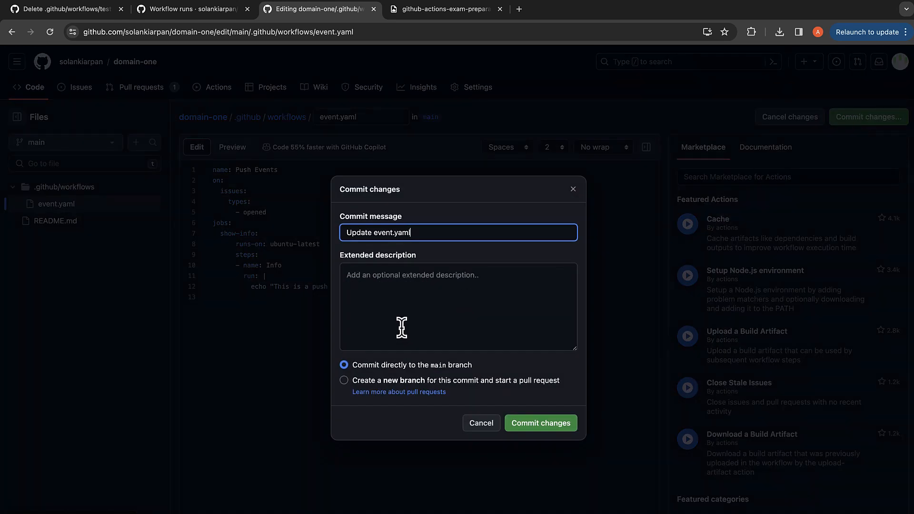
- Commit 'Update event.yaml' to main and go to the Actions workflow runs
left_click(541, 423)
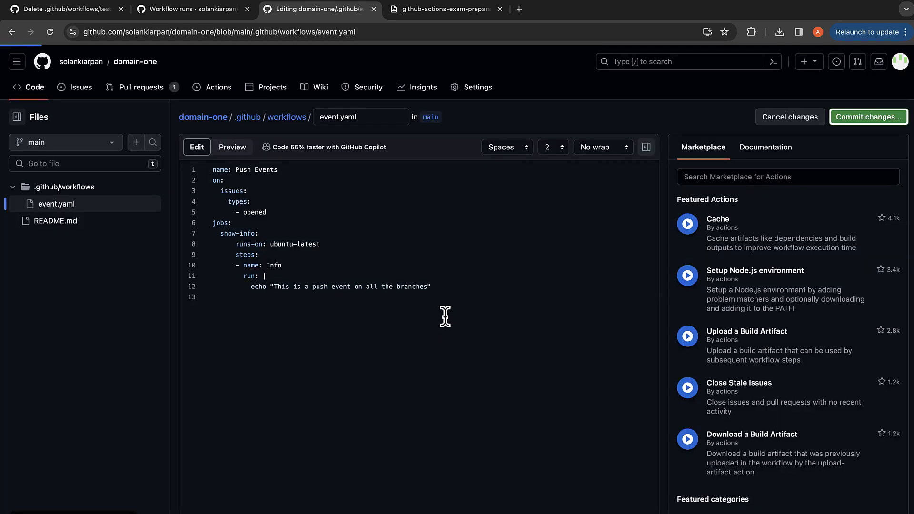
left_click(218, 88)
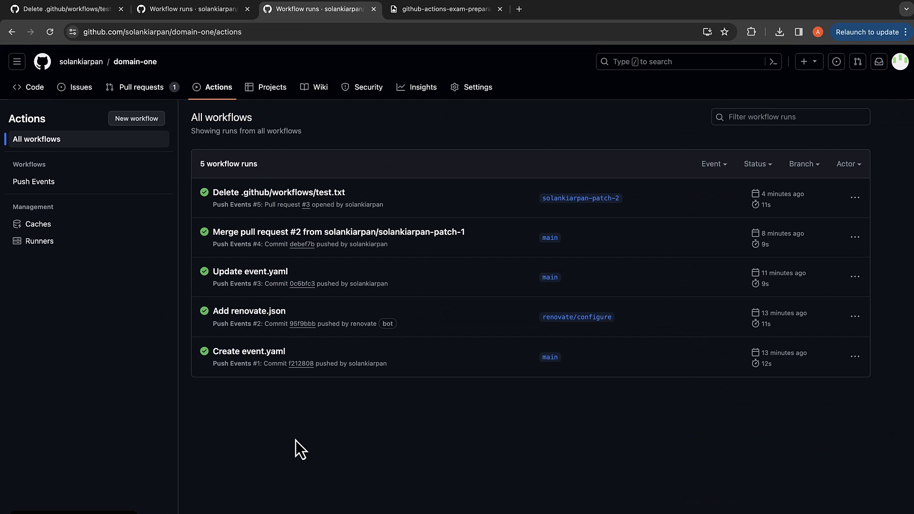
- Submit new issue 'Workflows not getting triggered when i push to main' with a description
left_click(77, 88)
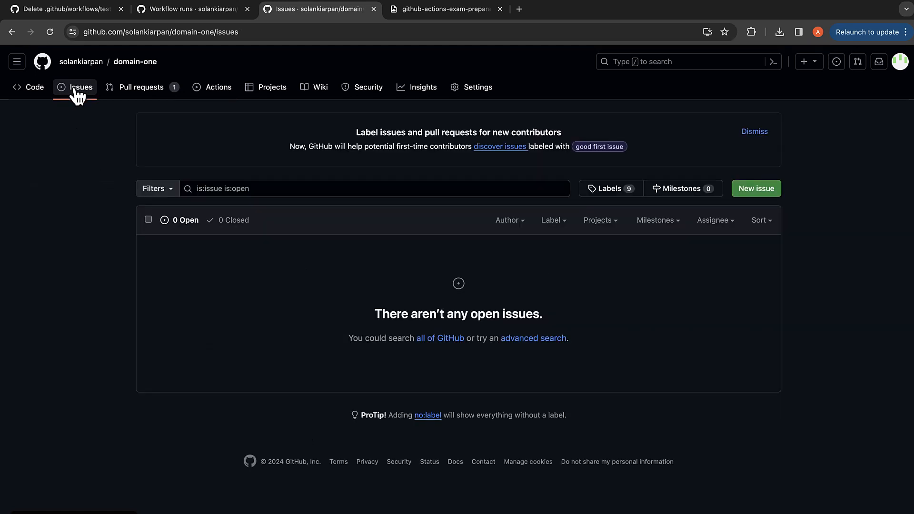
left_click(767, 188)
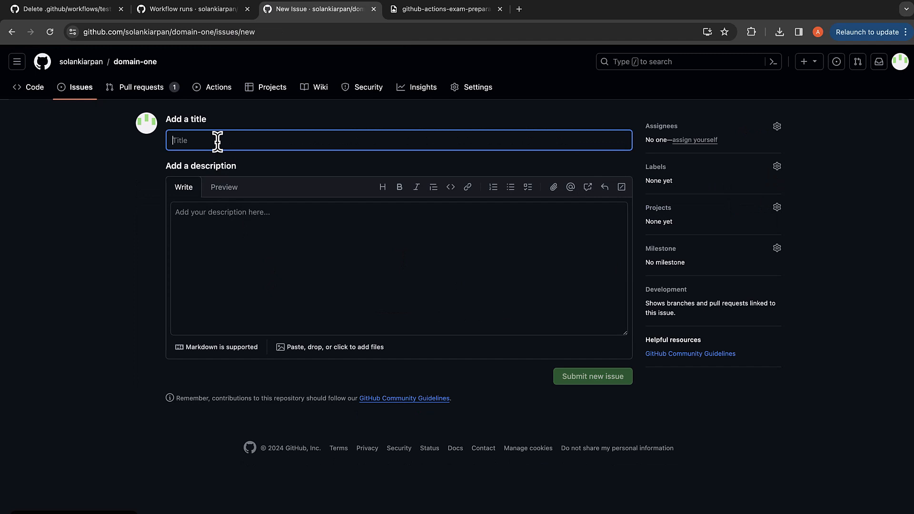
type("Wo")
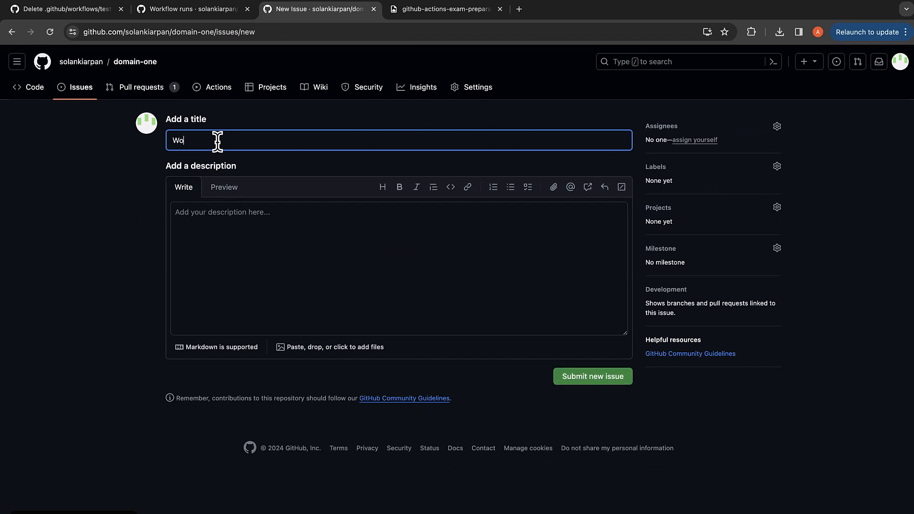
type("rkflow n")
key("BackSpace")
key("BackSpace")
type("s not g")
type("etting triggere")
type("d when ")
type("i push to ")
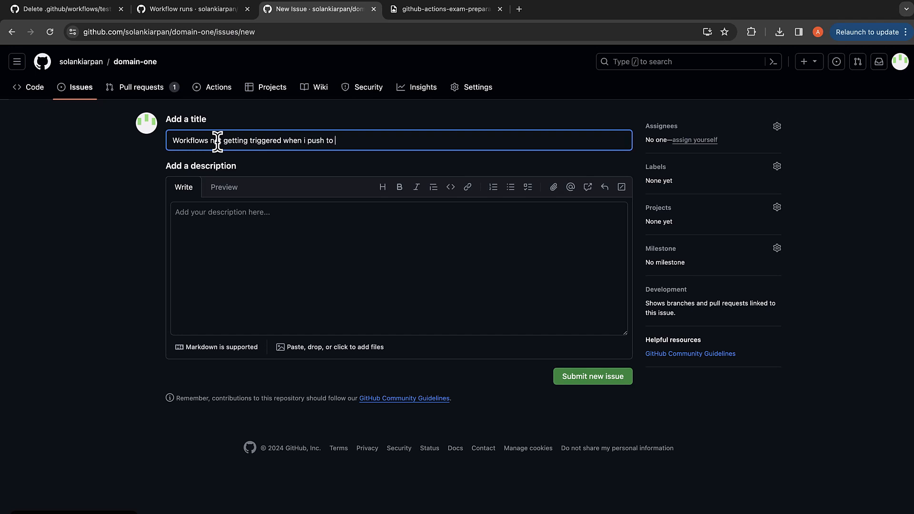
type("main")
left_click(207, 214)
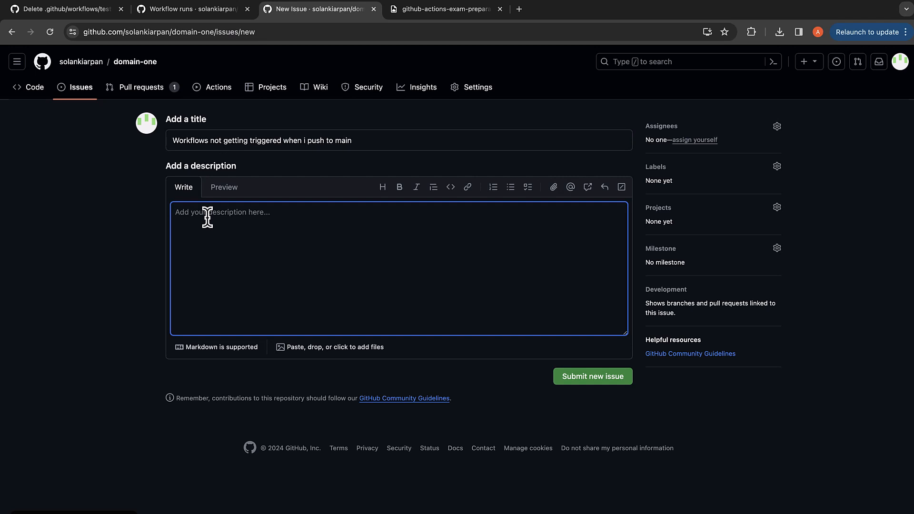
type("Worksf")
type("lows not getting triggered. Steps to replicate.")
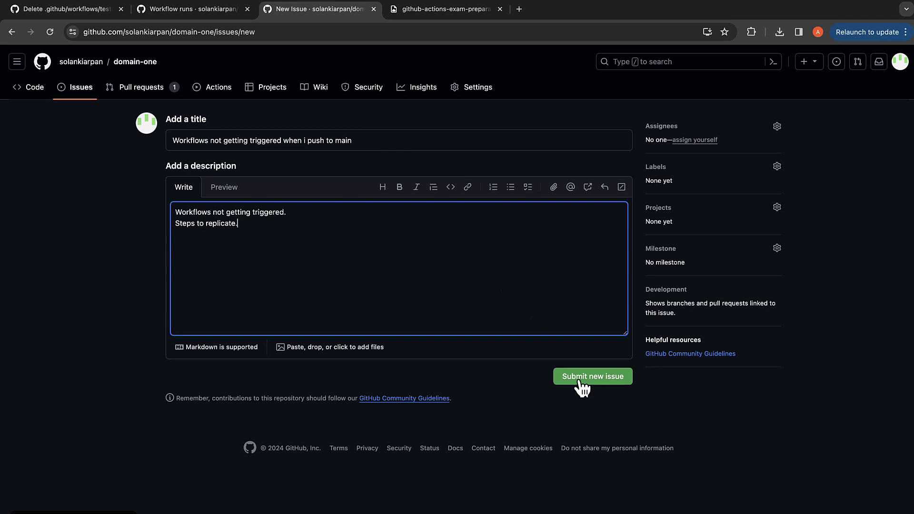
left_click(592, 376)
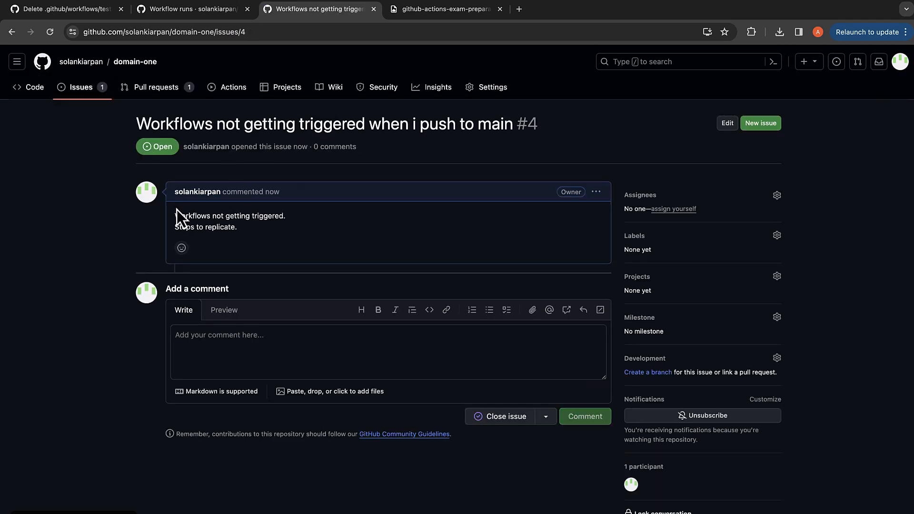
- In Actions, open run #6's show-info job and highlight the Info step's echoed log line
left_click(228, 87)
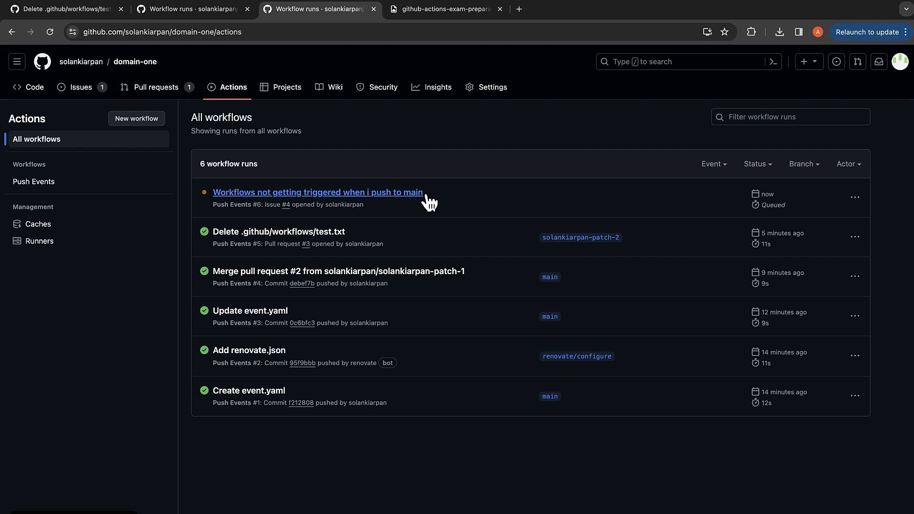
left_click(386, 196)
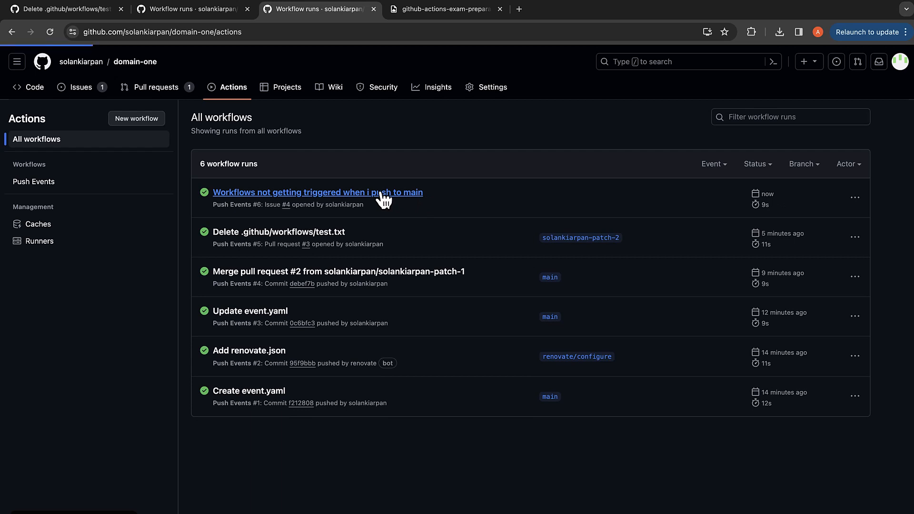
left_click(274, 289)
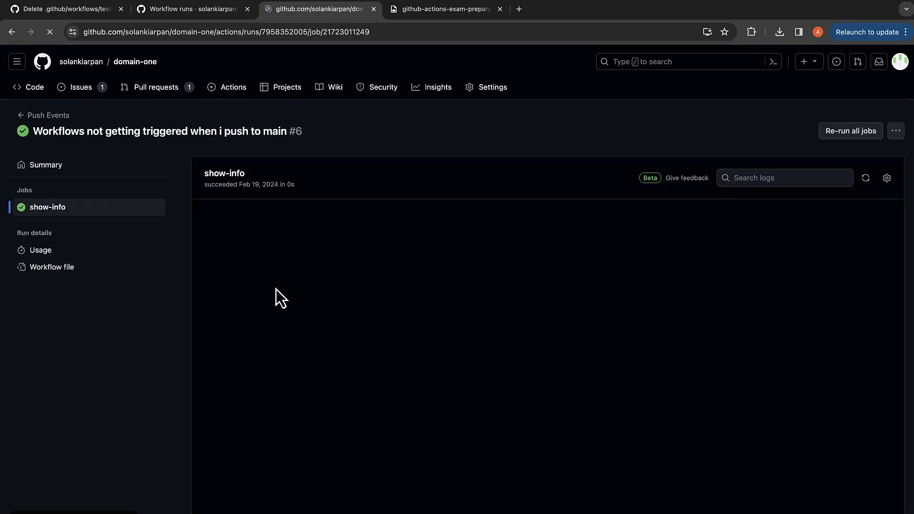
left_click(214, 234)
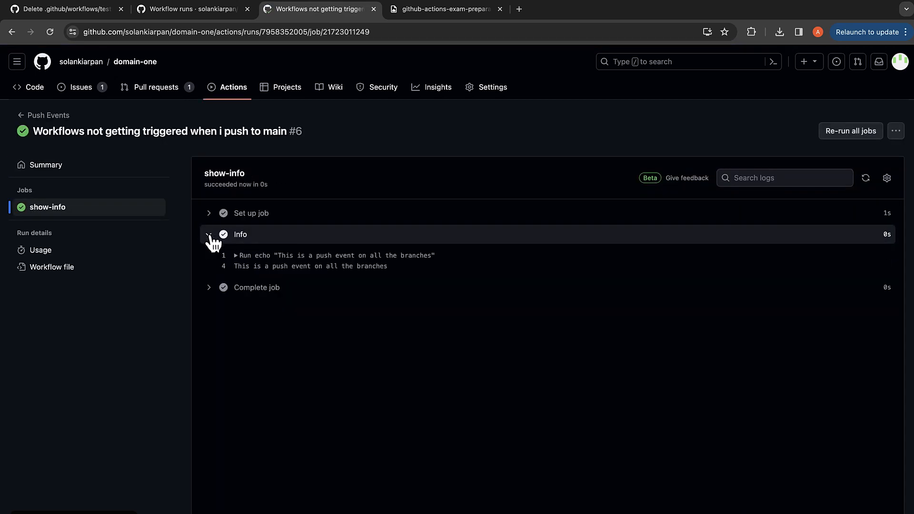
left_click_drag(397, 267, 207, 267)
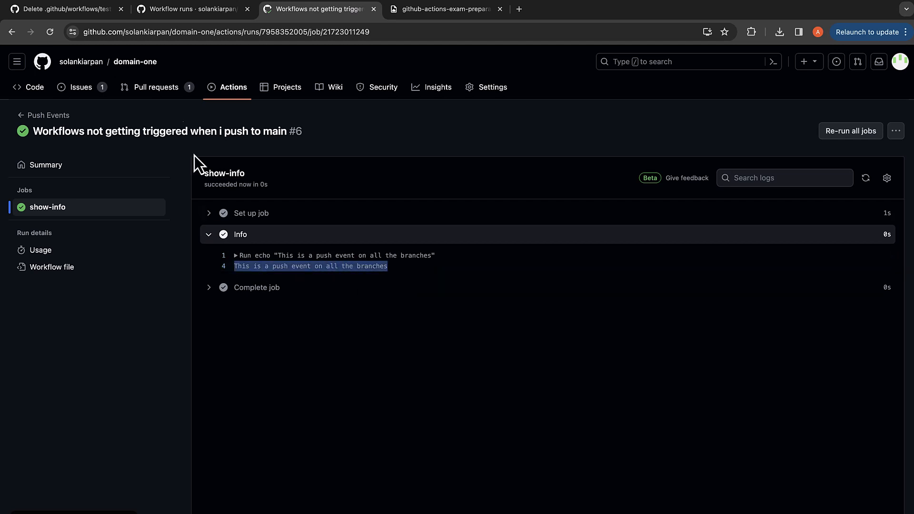
- Reopen event.yaml from .github/workflows and highlight the job's steps and echo lines
left_click(135, 62)
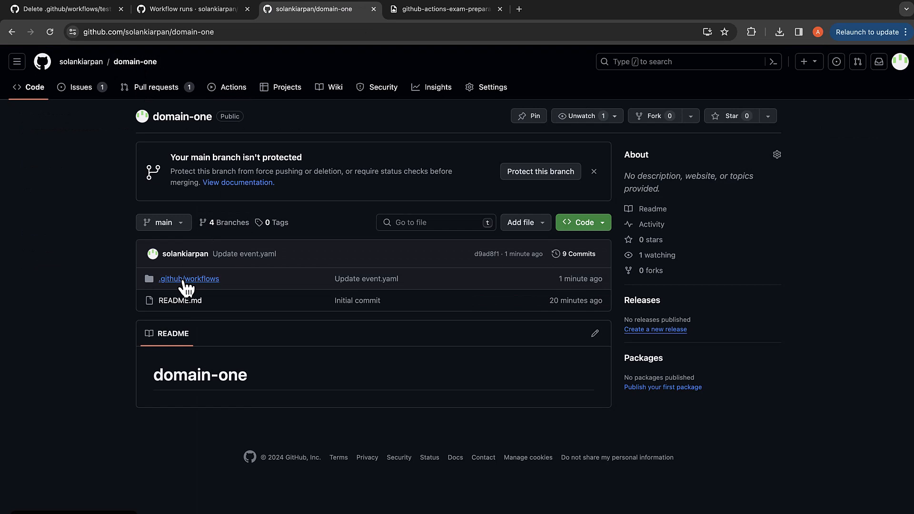
left_click(189, 279)
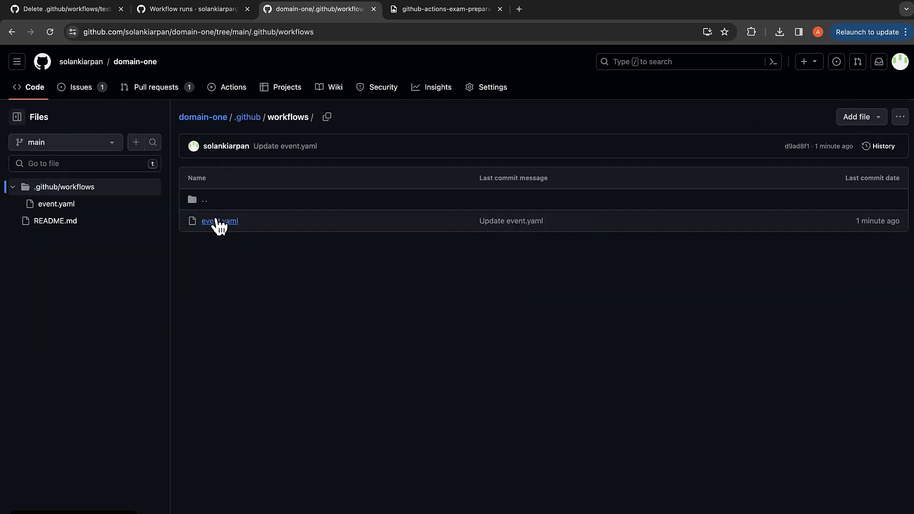
left_click(219, 222)
left_click_drag(448, 317, 245, 273)
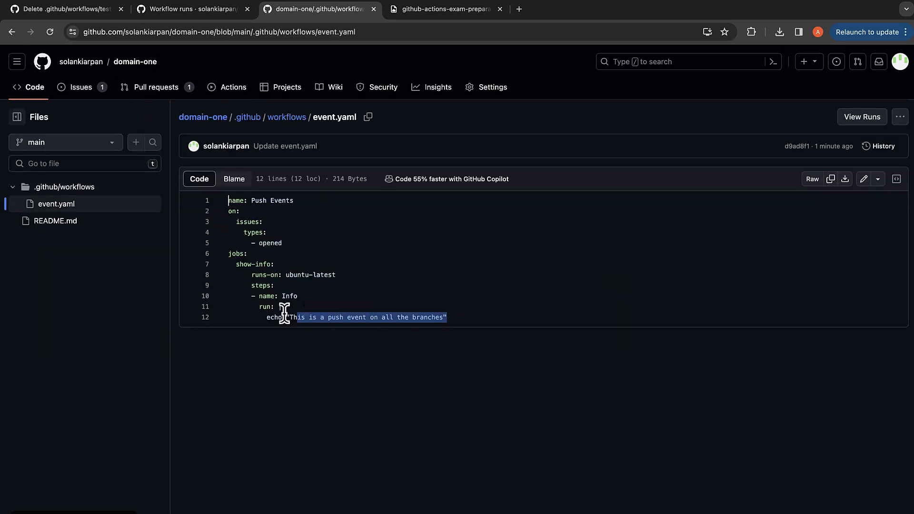
left_click(345, 286)
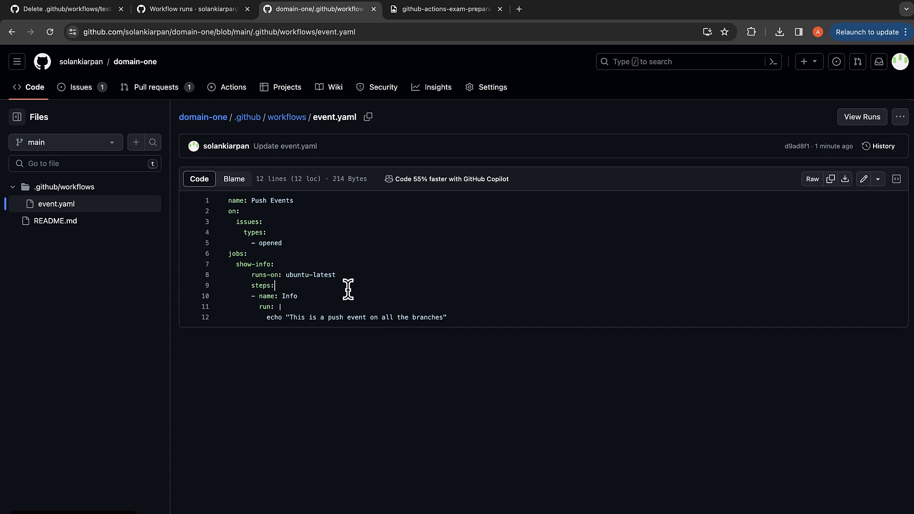
- Highlight the echo command on line 12 and the issues-opened trigger lines
left_click_drag(448, 317, 268, 319)
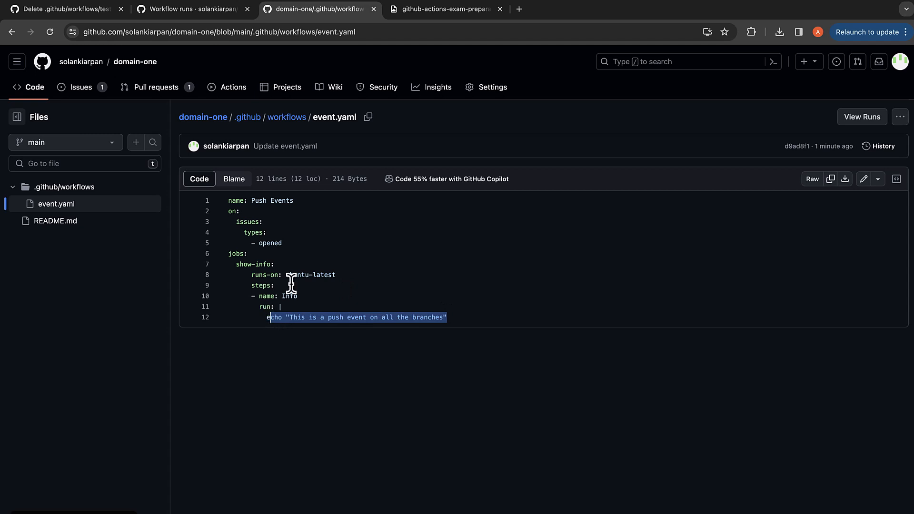
left_click_drag(283, 243, 220, 212)
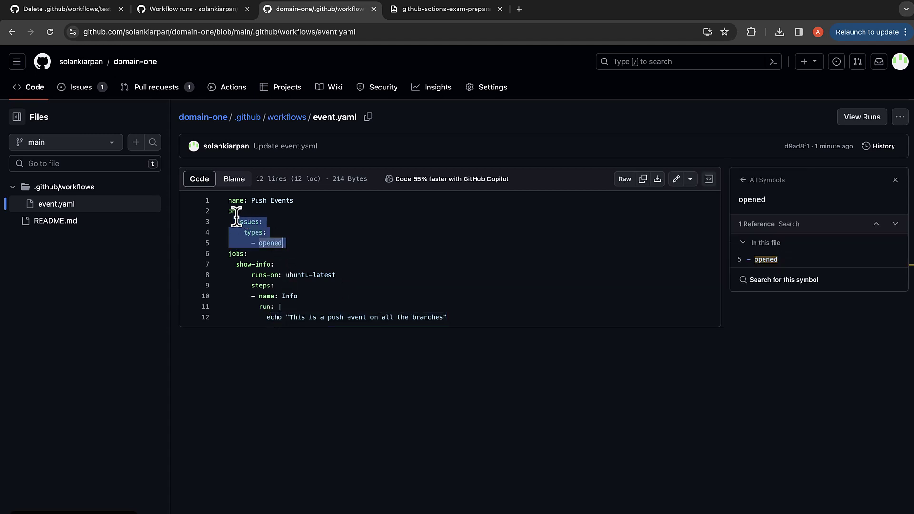
left_click(299, 232)
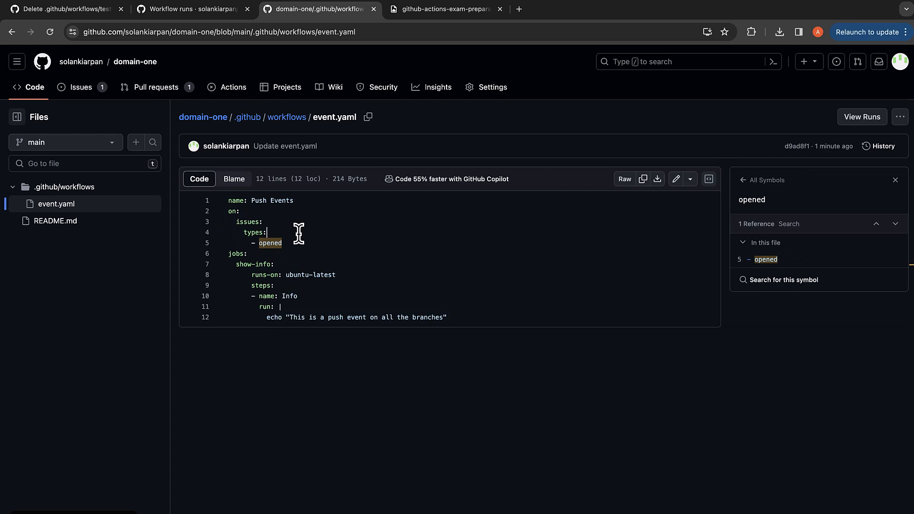